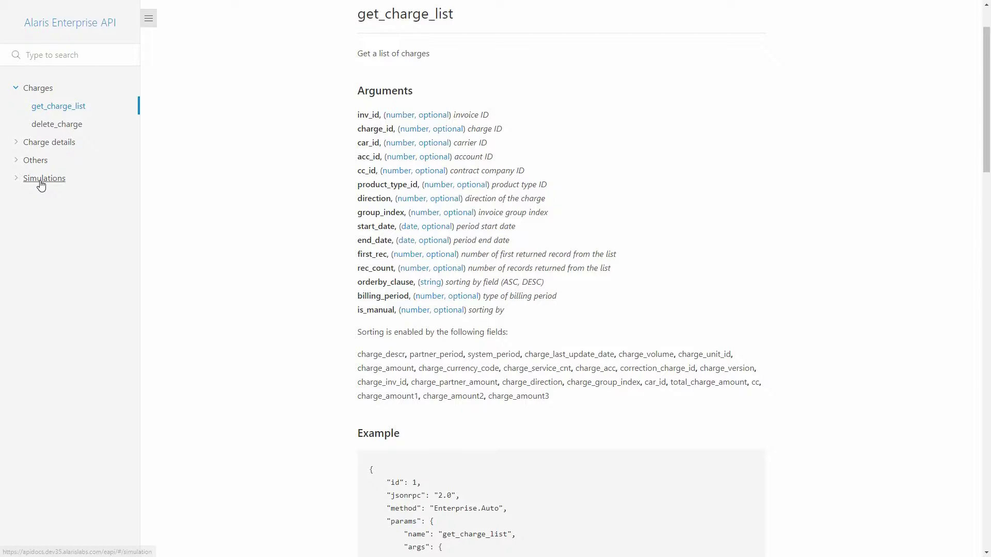
# Step: Review the arguments and example requests of the Call simulation and SMS simulation methods in the Enterprise API documentation
pyautogui.click(41, 180)
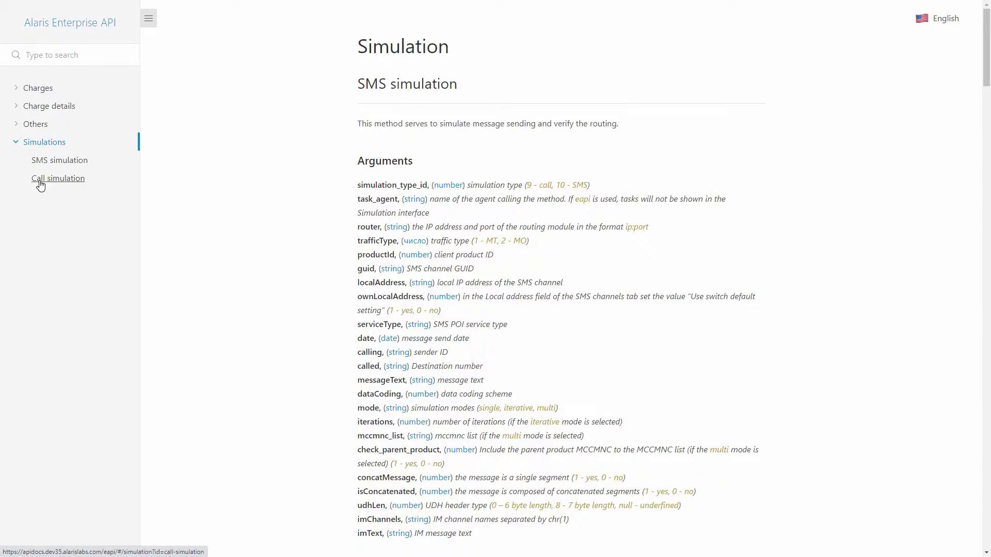
pyautogui.click(40, 180)
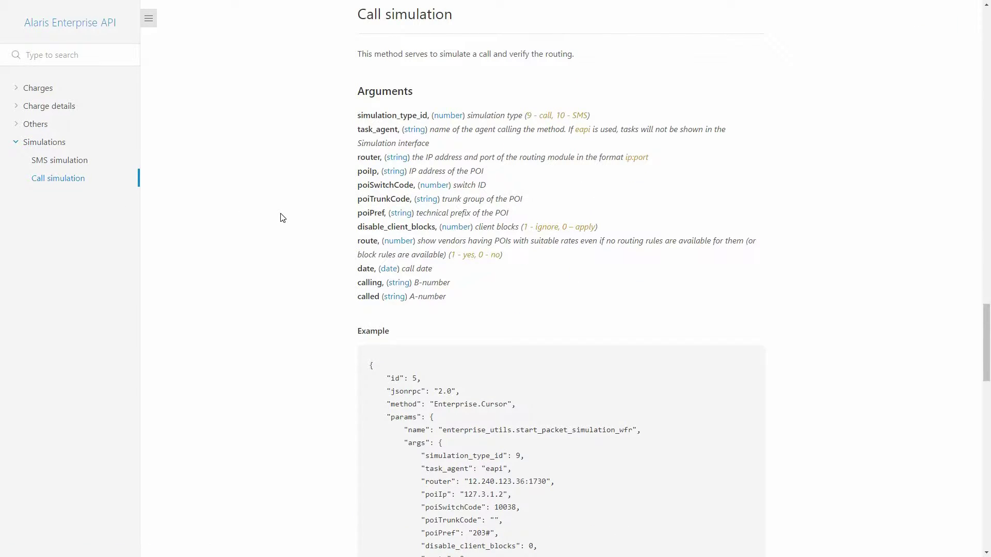
pyautogui.scroll(-3, 283, 216)
pyautogui.scroll(-2, 281, 217)
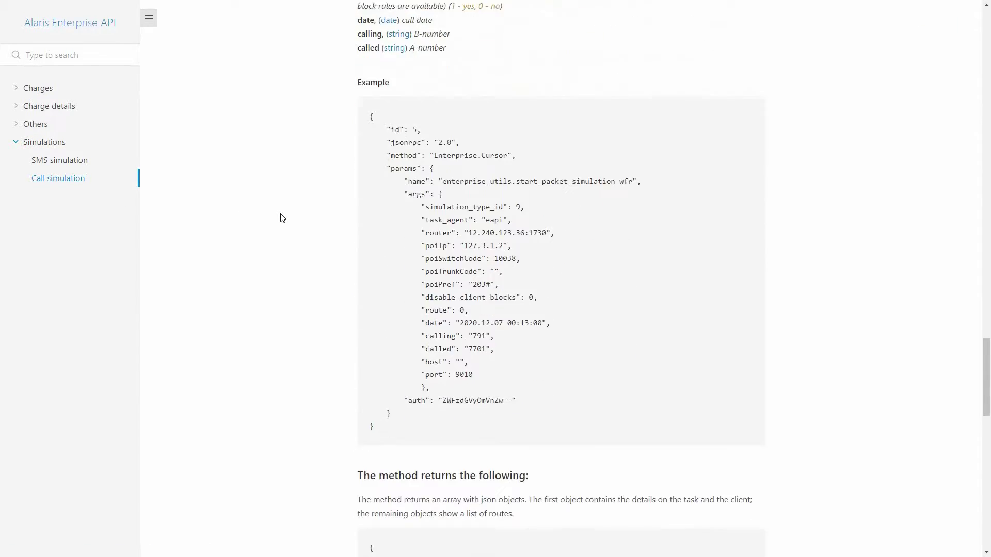
pyautogui.click(67, 166)
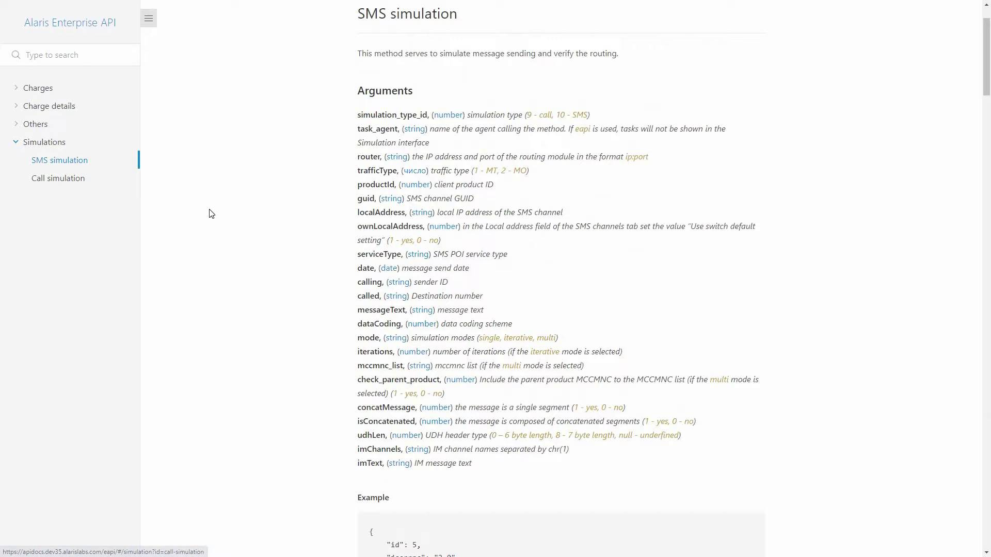
pyautogui.scroll(-6, 211, 214)
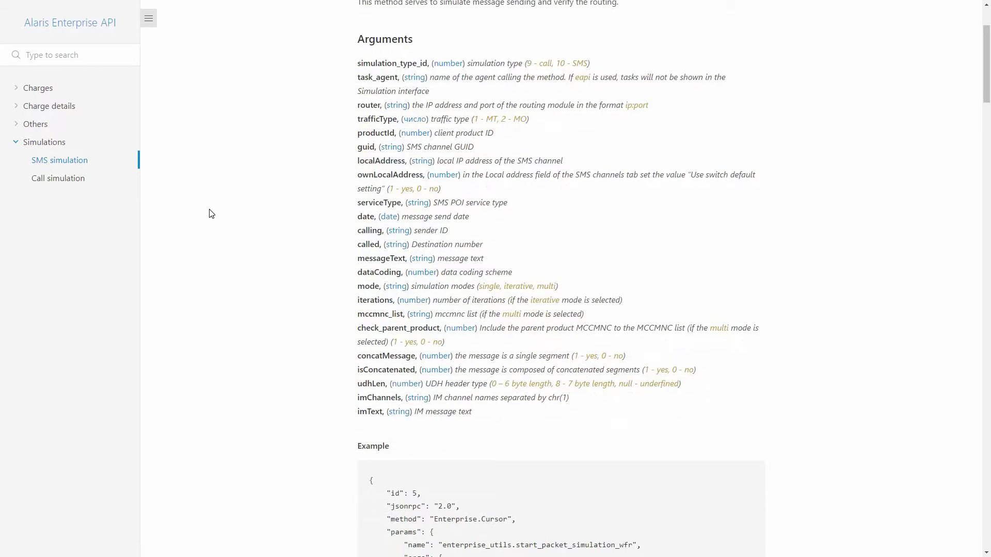
pyautogui.scroll(-2, 211, 214)
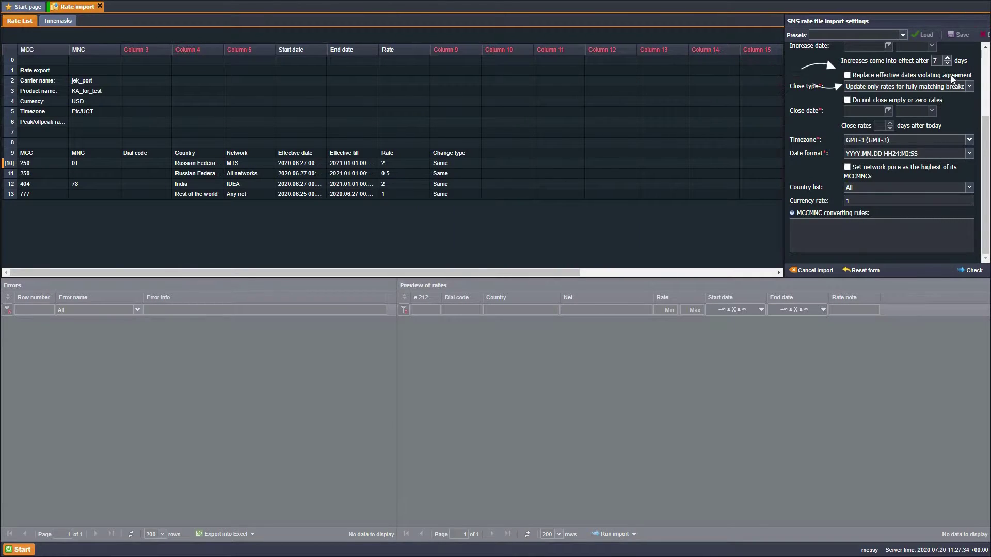
# Step: Toggle the replacement of effective dates violating the agreement in the SMS rate file import settings
pyautogui.click(951, 77)
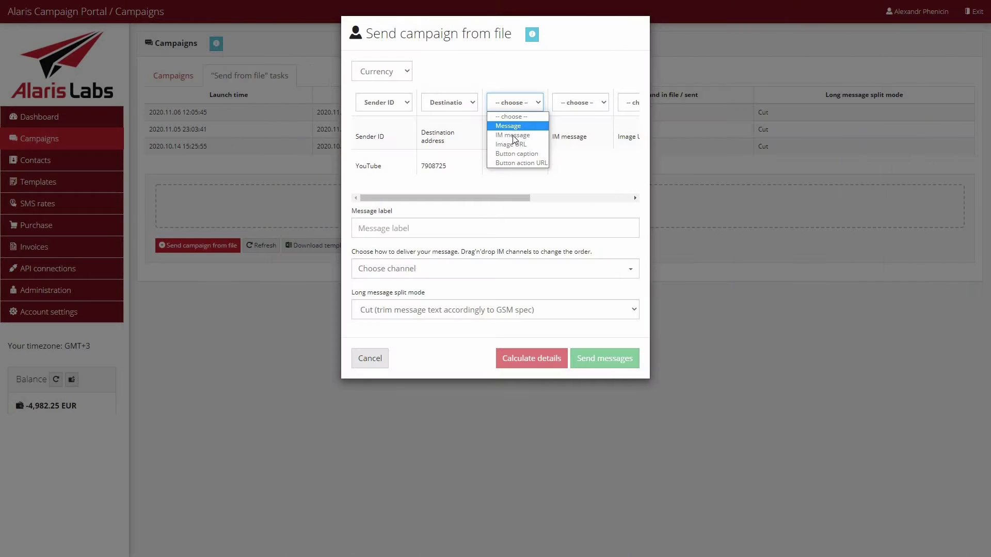
# Step: In the Campaign Portal's campaign from file, set the currency to EUR and calculate the sending details
pyautogui.click(405, 77)
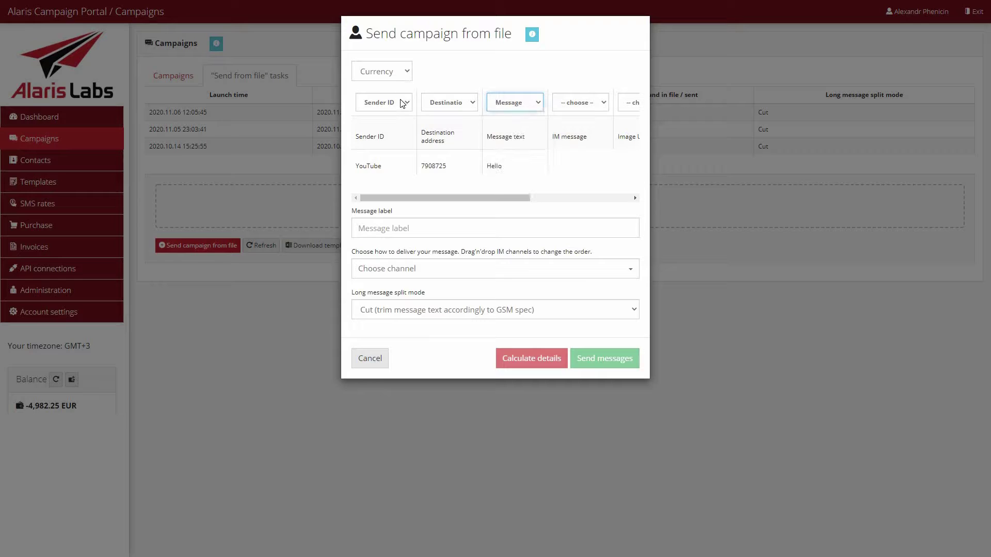
pyautogui.click(398, 100)
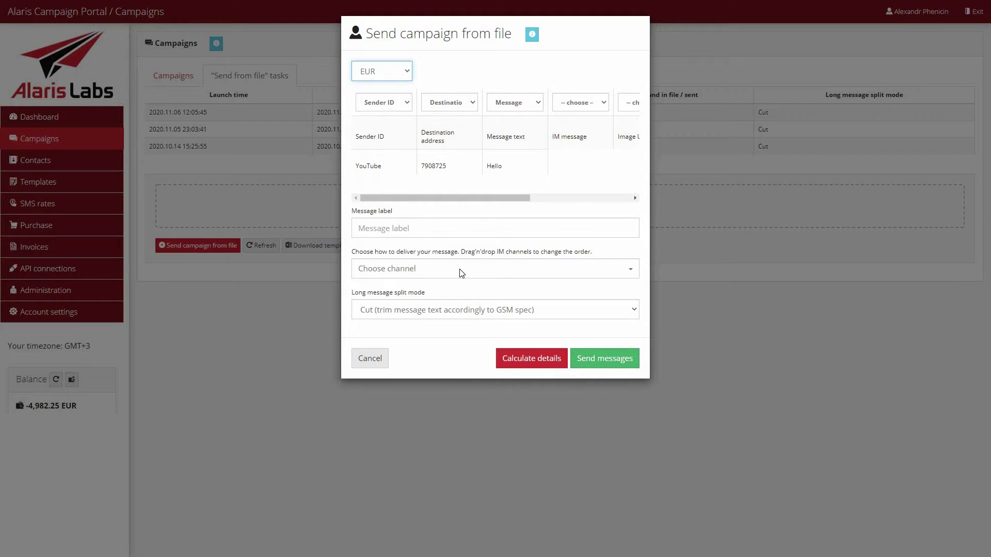
pyautogui.click(528, 359)
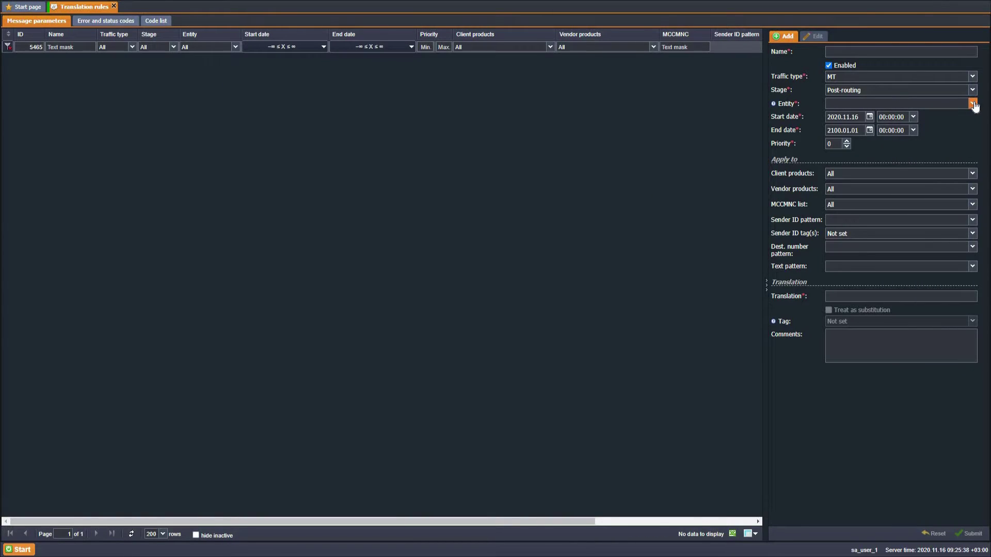
# Step: For a new MT post-routing translation rule, set the entity to Message text and enter +1RANDINT(11) as the translation
pyautogui.click(974, 106)
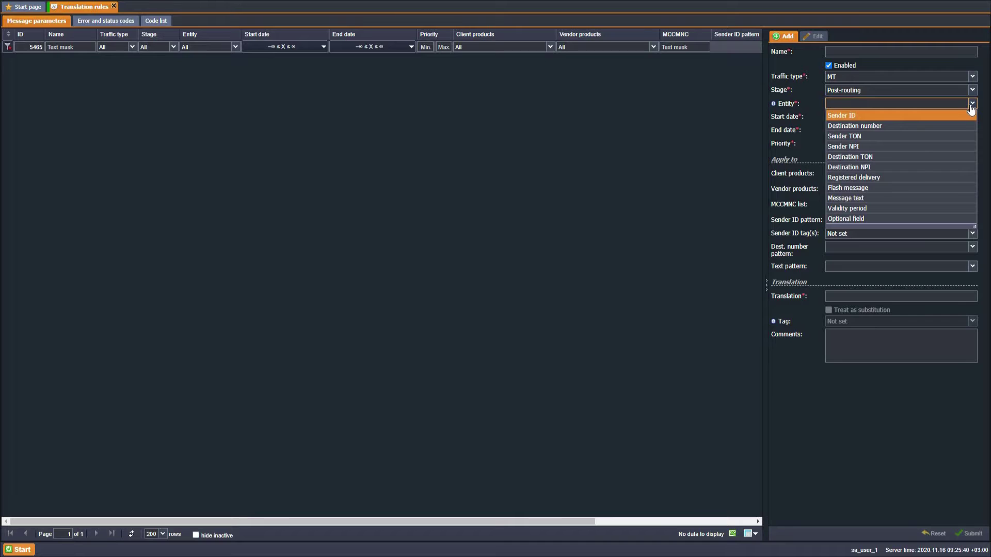
pyautogui.click(971, 109)
pyautogui.click(972, 104)
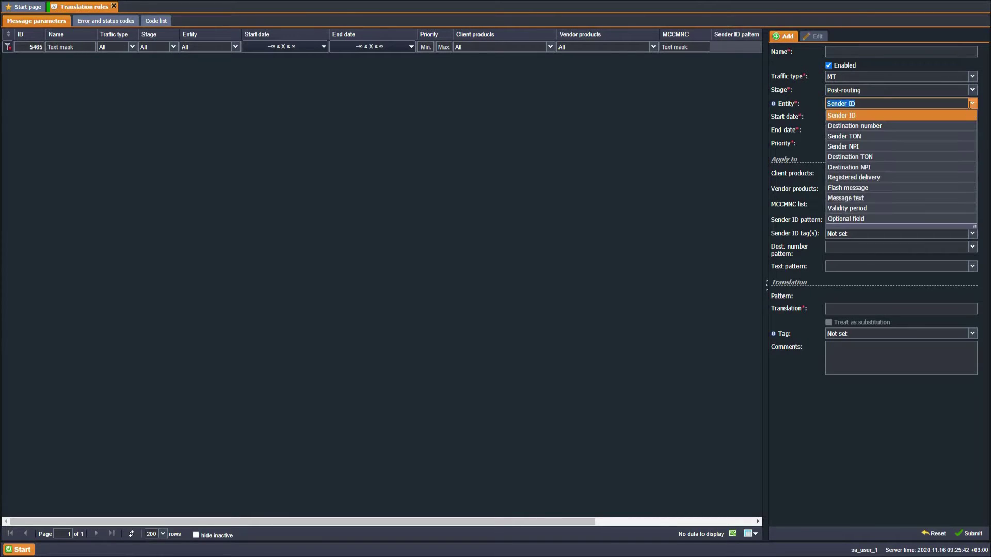
pyautogui.press('Return')
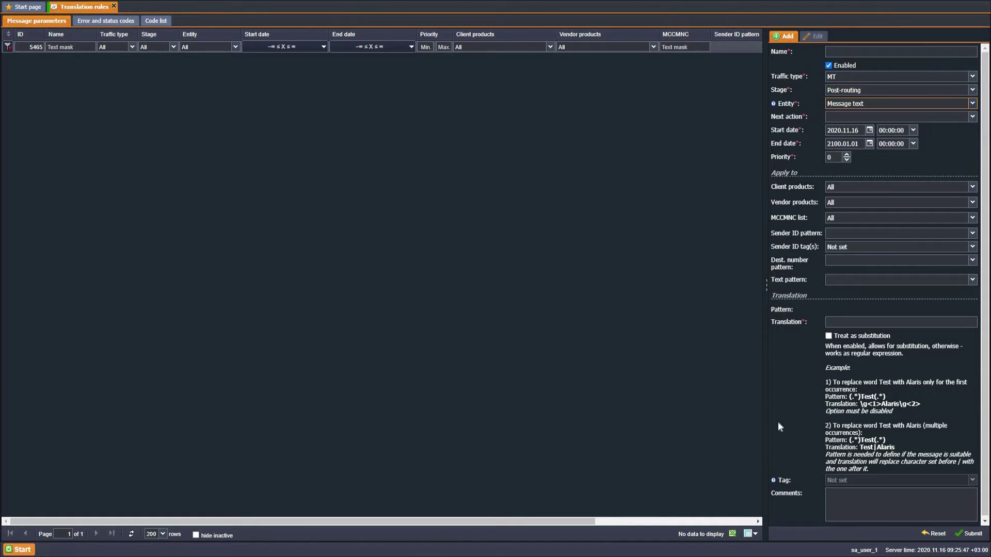
pyautogui.write('+{RANDINT(11')
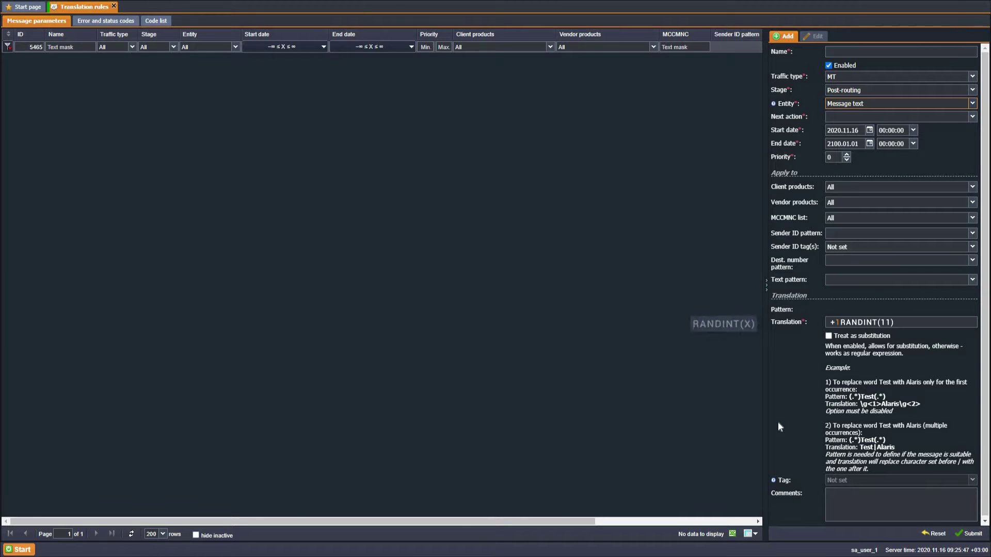
pyautogui.press('BackSpace')
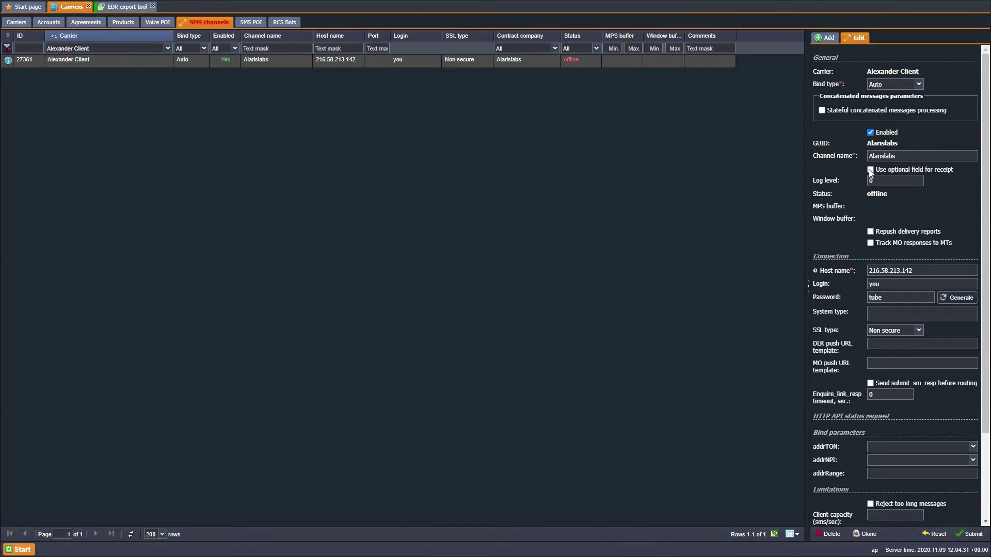
# Step: Enable the use of optional fields for receipts on the Alarislabs SMS channel and browse the list of optional fields
pyautogui.click(871, 171)
pyautogui.scroll(-2, 976, 219)
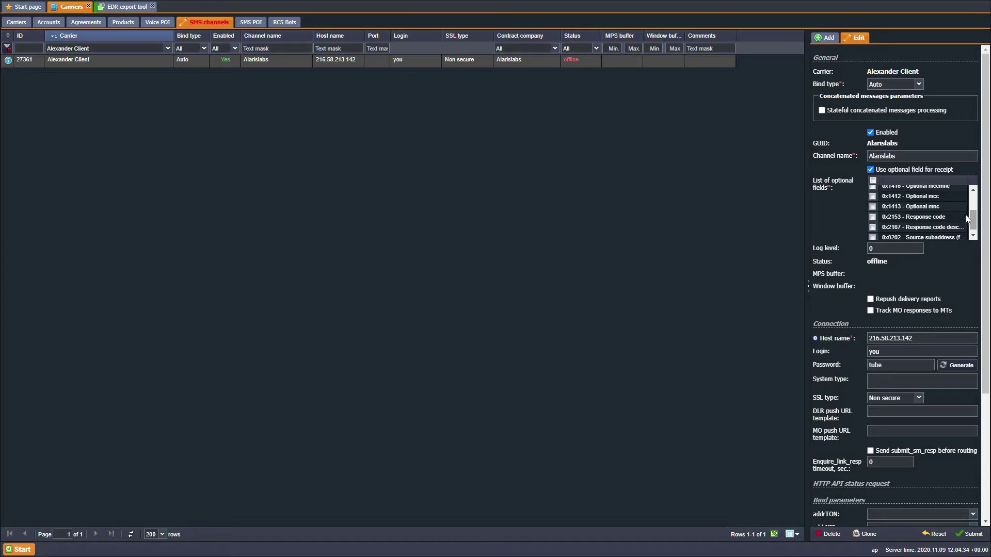
# Step: Switch to the EDR export tool and open the selection of EDR fields to export
pyautogui.click(129, 8)
pyautogui.click(100, 19)
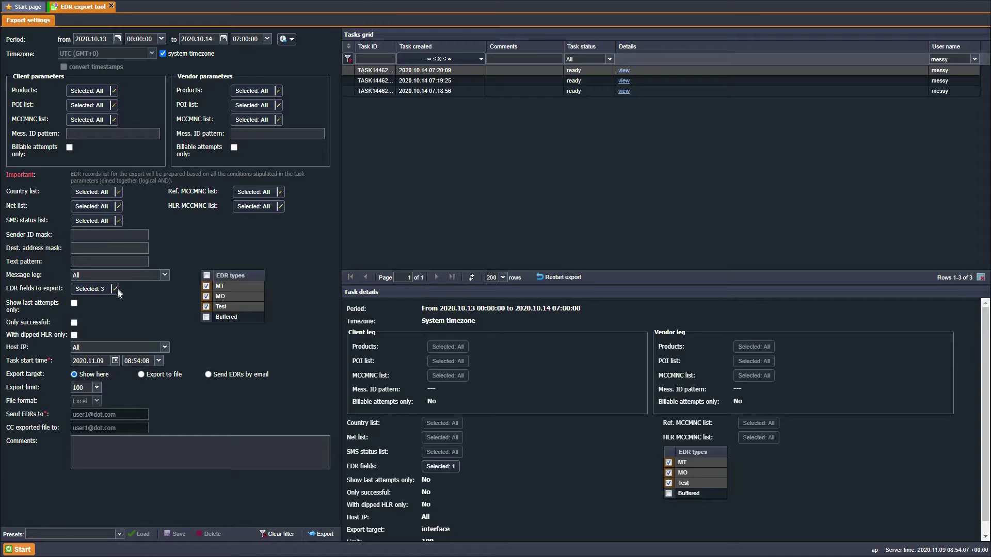
pyautogui.click(117, 289)
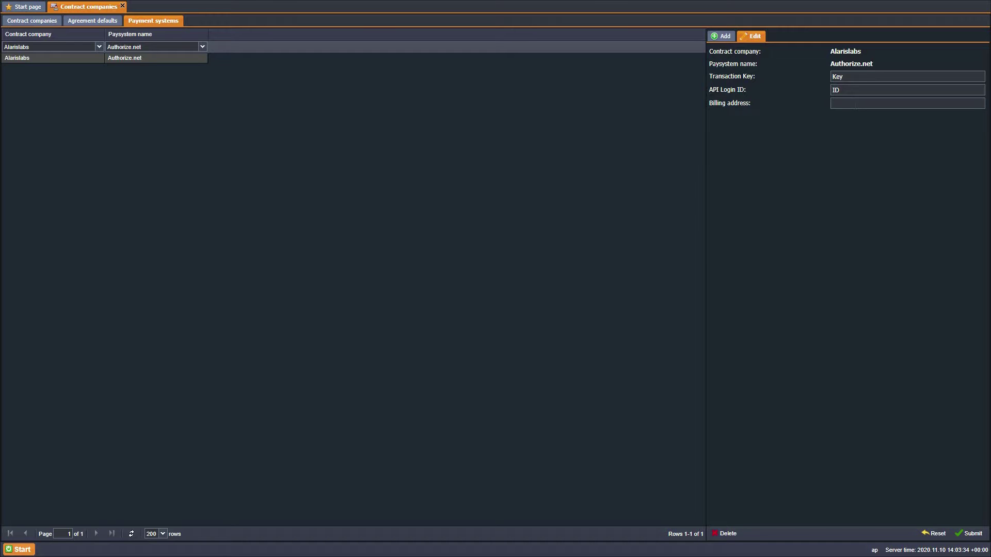
# Step: Set the billing address parameter of the Alarislabs Authorize.net payment system to true
pyautogui.click(856, 104)
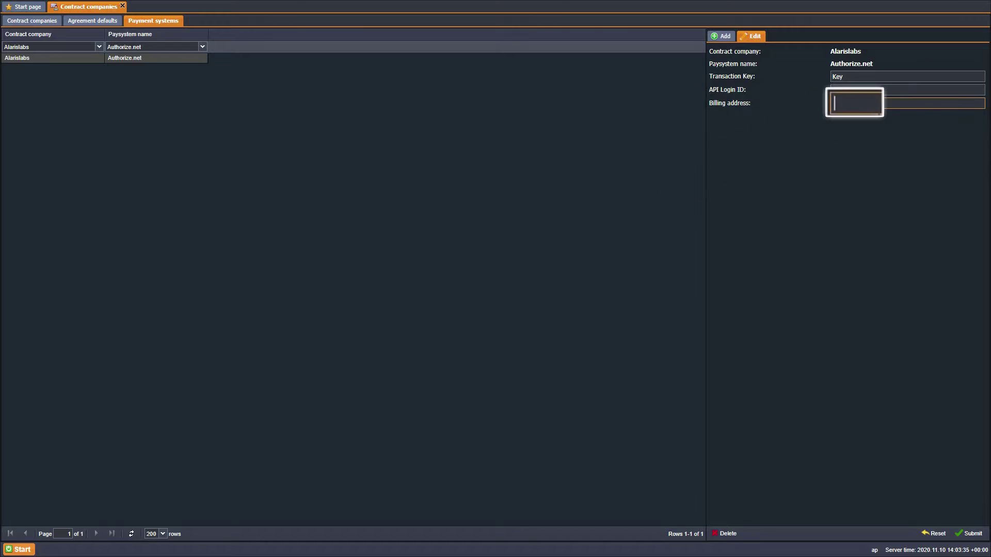
pyautogui.write('true')
pyautogui.click(862, 157)
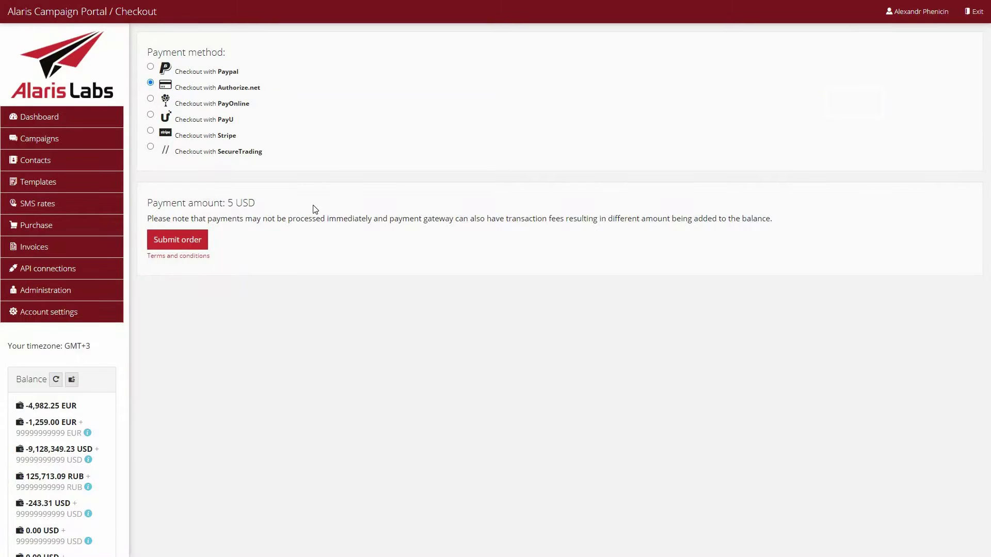
# Step: In the Campaign Portal checkout, submit the 5 USD order through Authorize.net and view the payment form
pyautogui.click(206, 240)
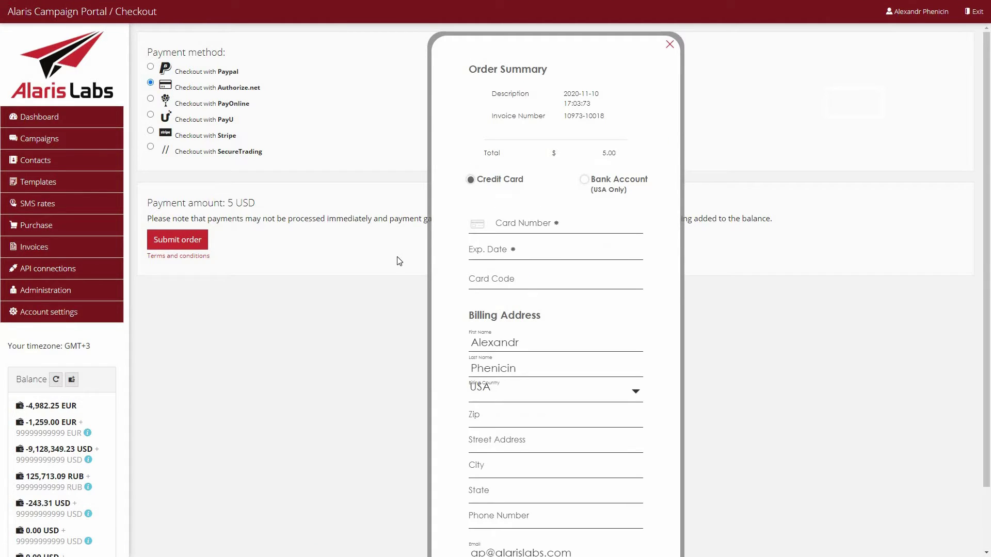
pyautogui.scroll(-2, 403, 260)
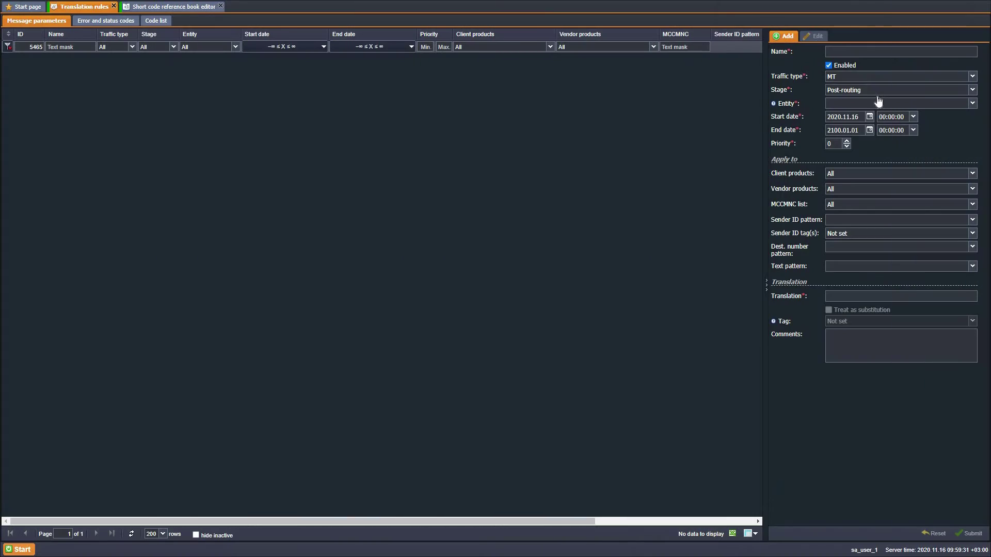
# Step: Set the new translation rule's traffic type to MO and stage to Pre-routing, and choose the first available entity
pyautogui.click(878, 91)
pyautogui.click(876, 112)
pyautogui.click(878, 90)
pyautogui.click(875, 102)
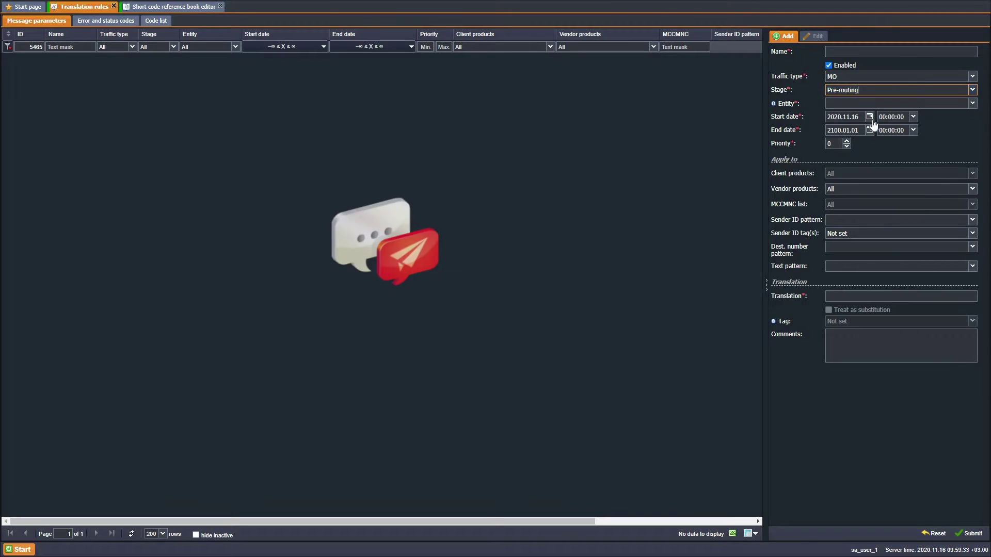
pyautogui.click(873, 103)
pyautogui.click(872, 115)
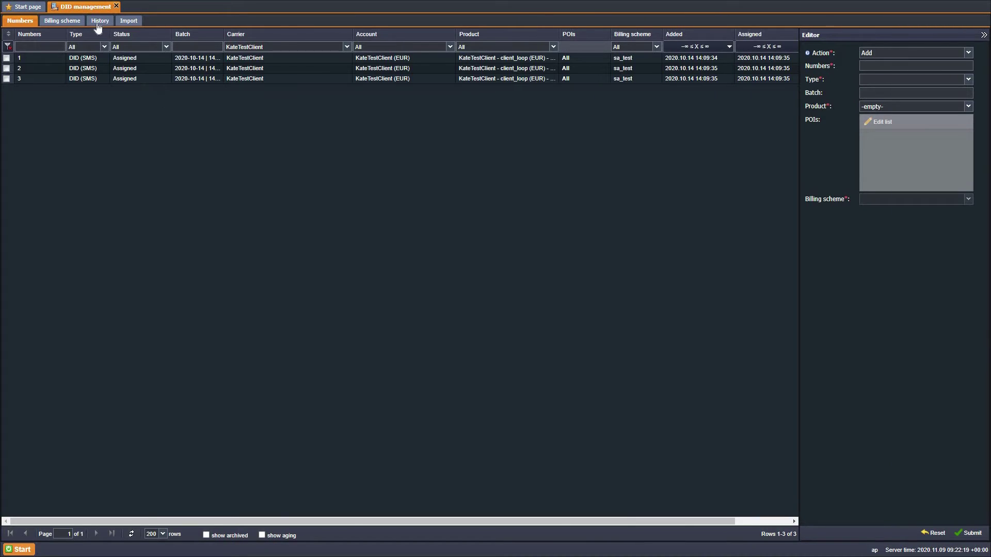
# Step: Open the history of the numbers in DID management
pyautogui.click(96, 24)
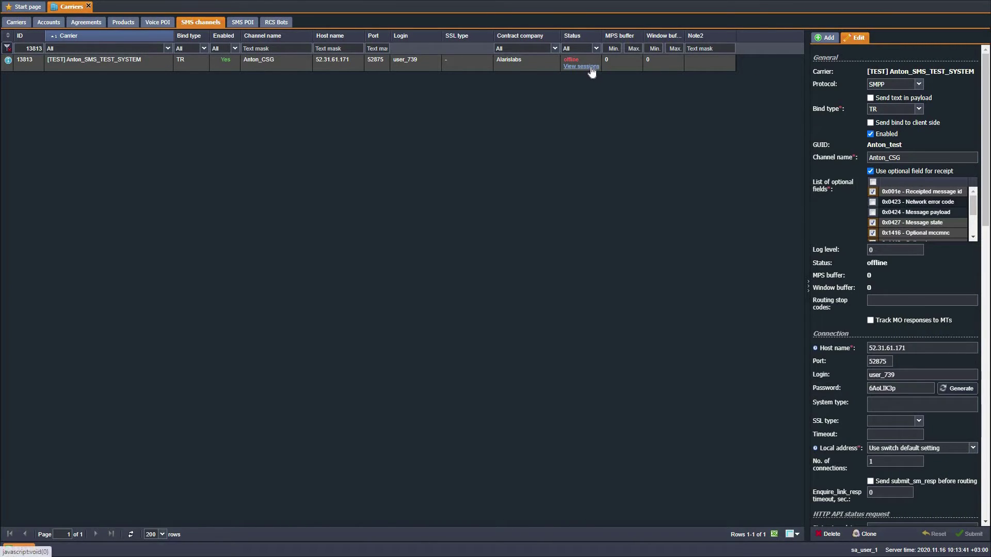
# Step: View the sessions of the offline SMS channel in the Carriers module
pyautogui.click(590, 66)
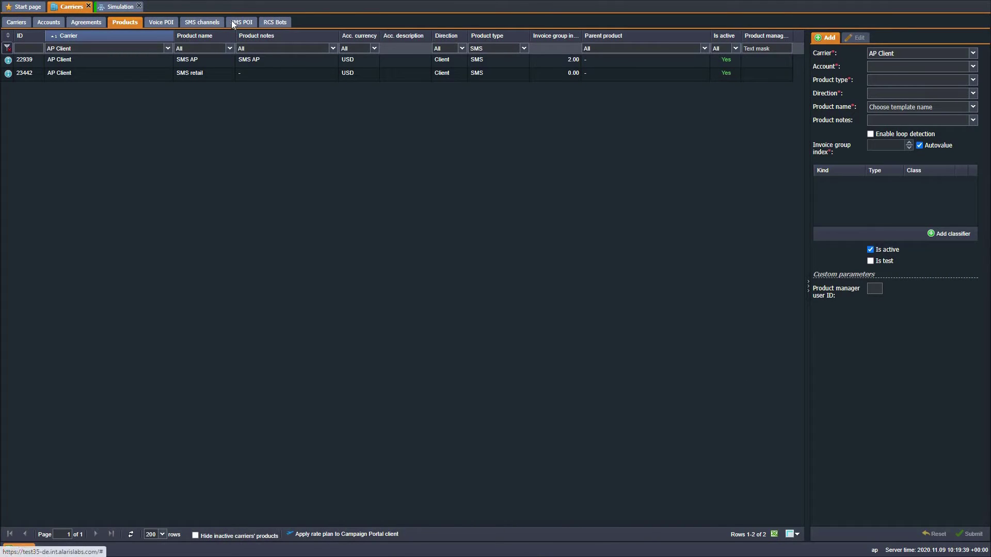
# Step: Check AP Client's SMS POI records and look up AP Client as the product for a simple MT simulation
pyautogui.click(232, 23)
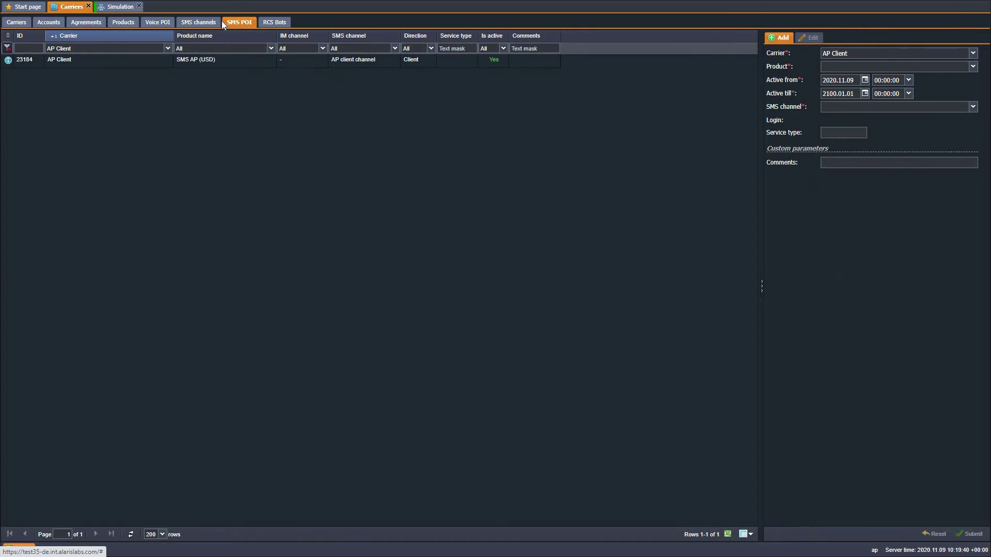
pyautogui.click(119, 6)
pyautogui.click(145, 67)
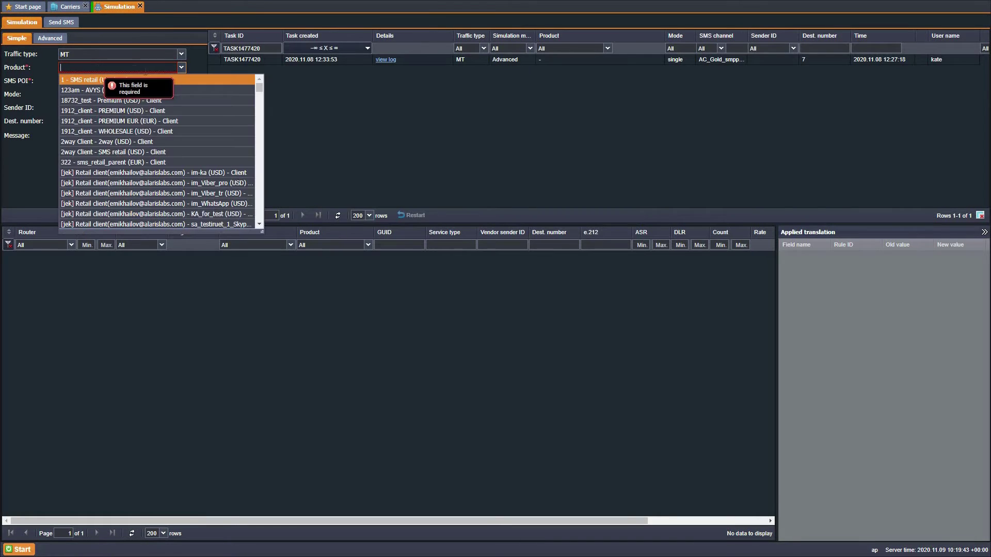
pyautogui.write('AP Client')
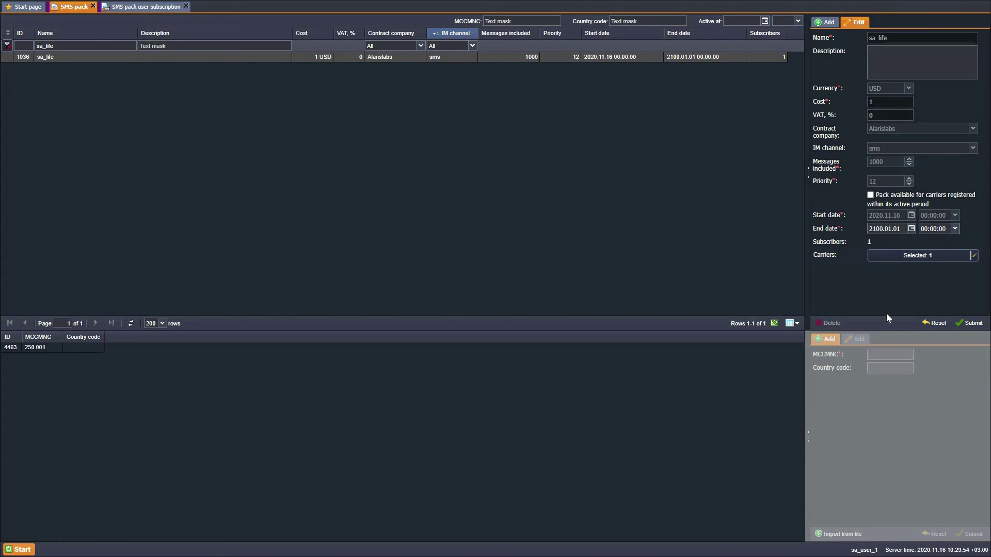
# Step: Try to save the sa_life SMS pack with the end date 2000.01.01
pyautogui.write('0')
pyautogui.click(968, 325)
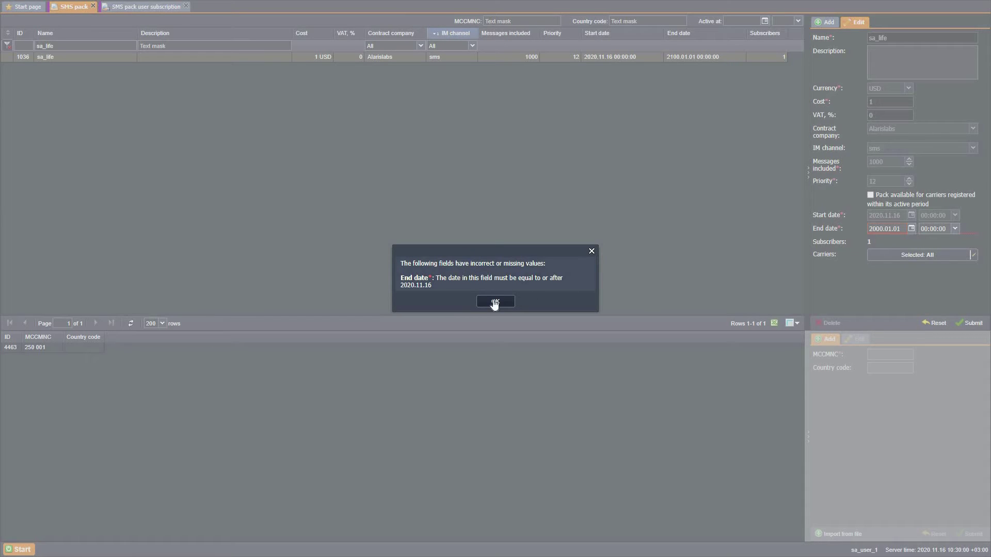
pyautogui.click(495, 303)
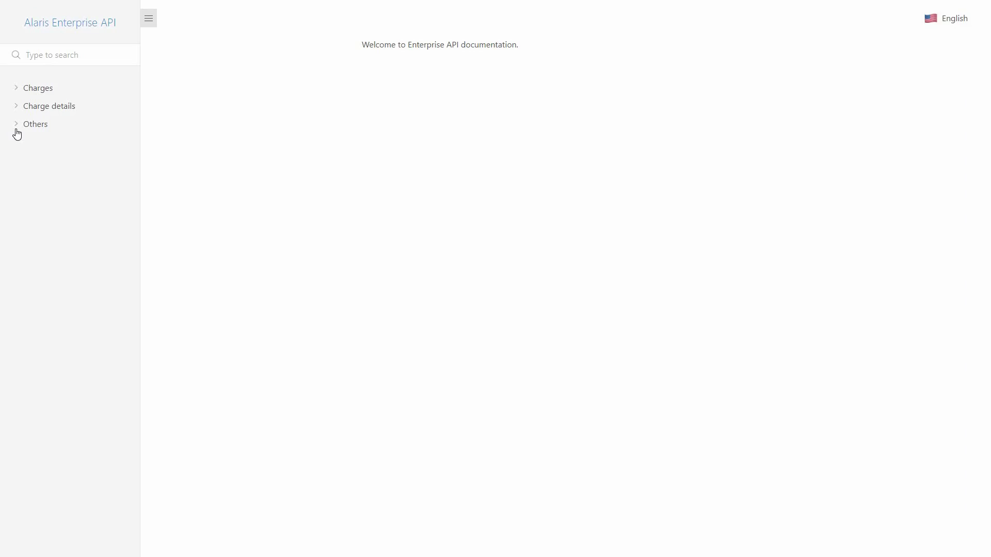
# Step: Review the get_product_list method in the Others section of the Enterprise API documentation
pyautogui.click(16, 129)
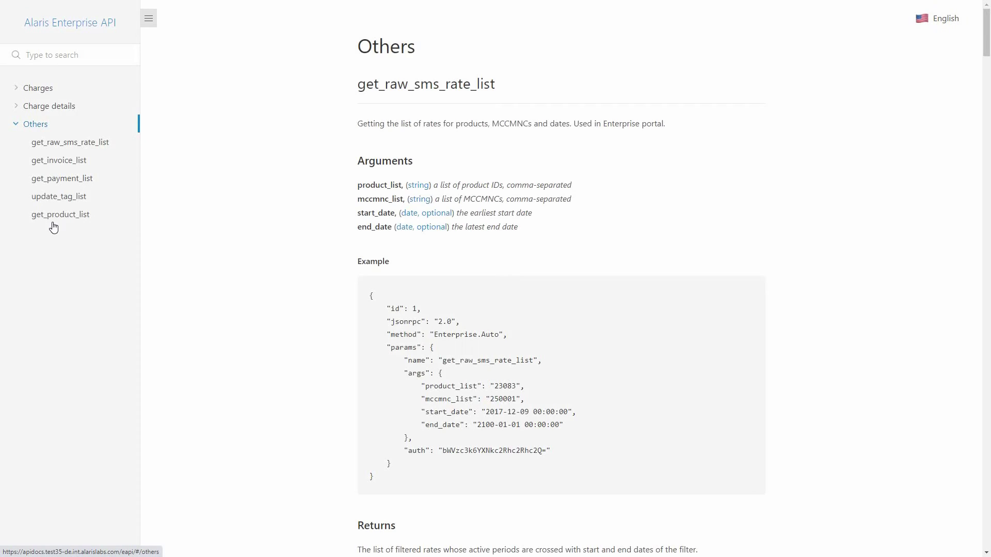
pyautogui.click(59, 219)
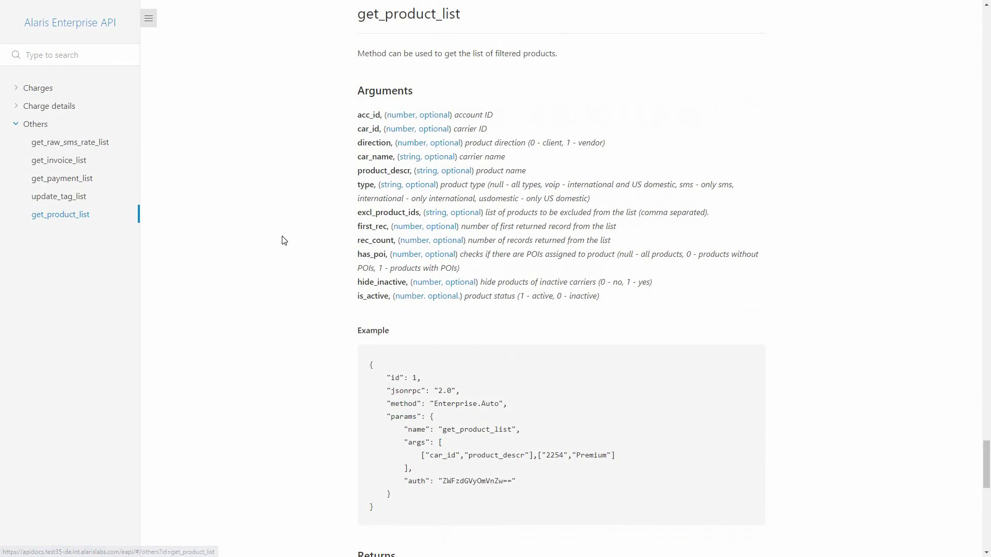
pyautogui.scroll(-15, 286, 238)
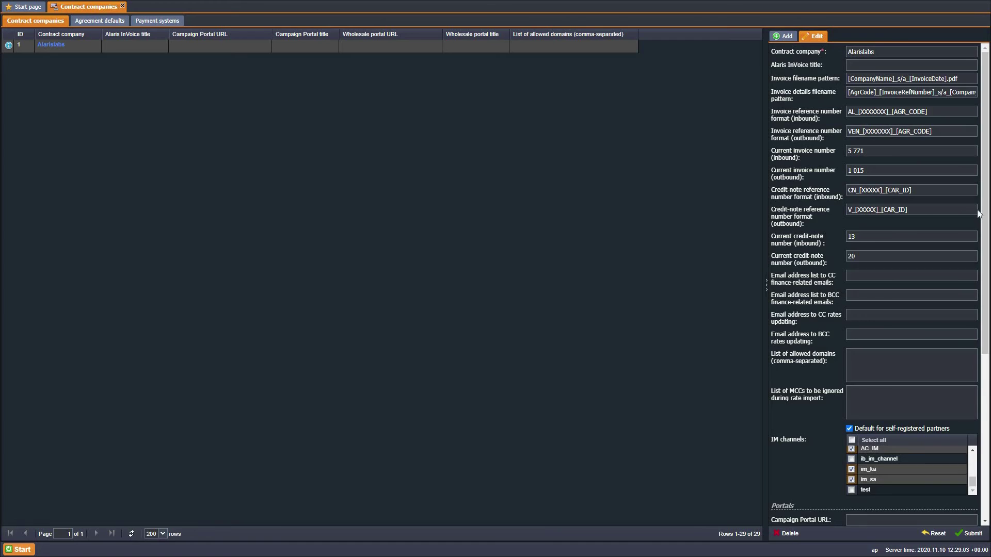
# Step: Examine the IM channels and portal settings of the Alarislabs contract company
pyautogui.scroll(-5, 851, 439)
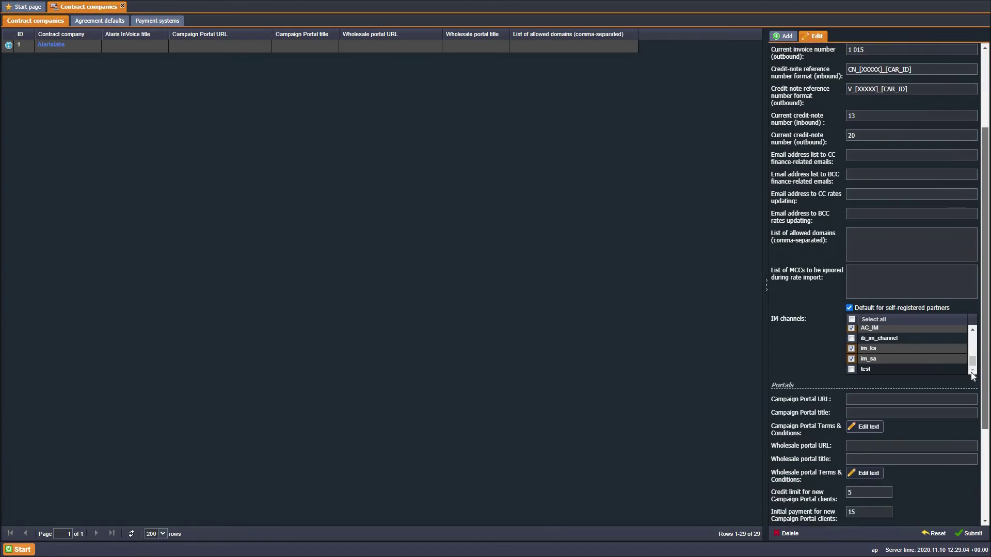
# Step: Enable Authorize.net as a payment system for the Alarislabs contract company and submit the settings
pyautogui.click(850, 439)
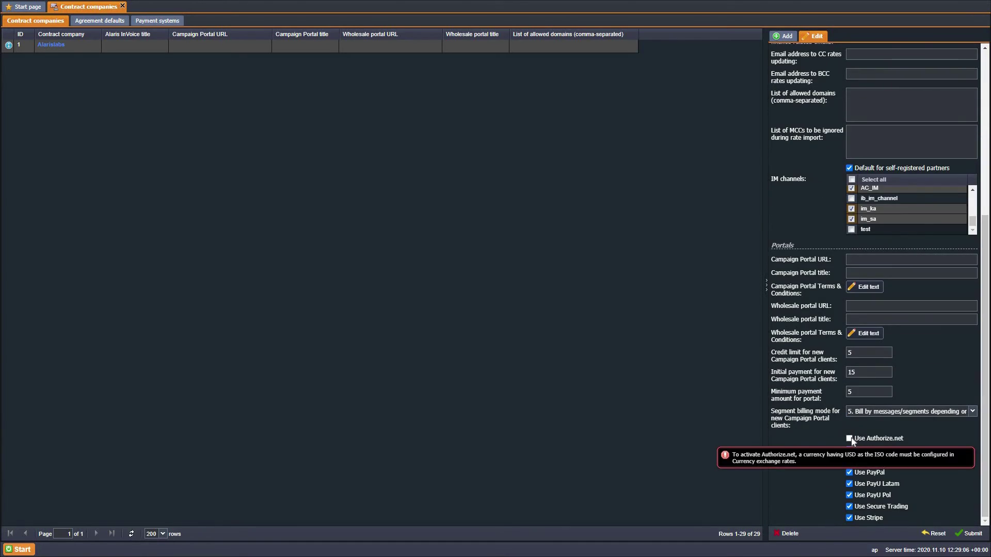
pyautogui.click(860, 439)
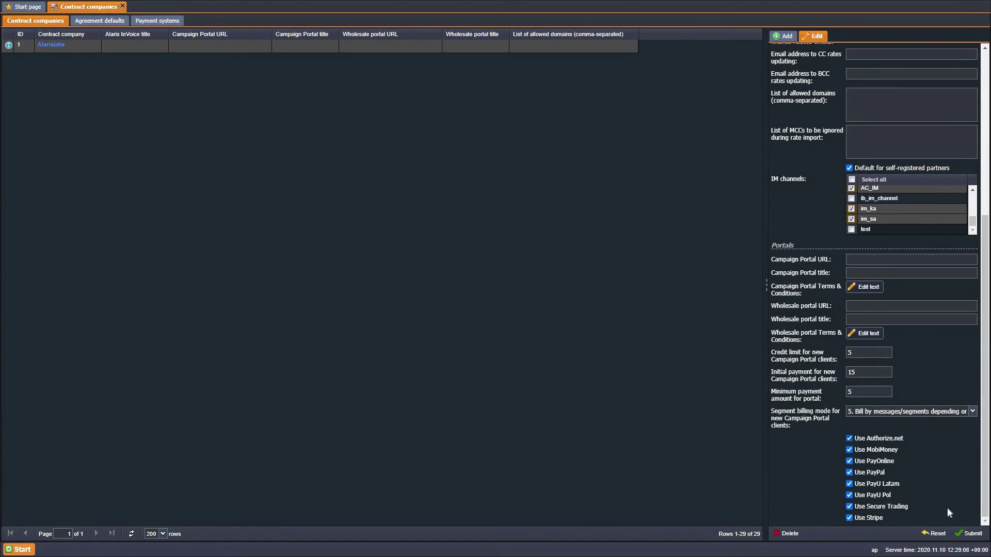
pyautogui.click(961, 537)
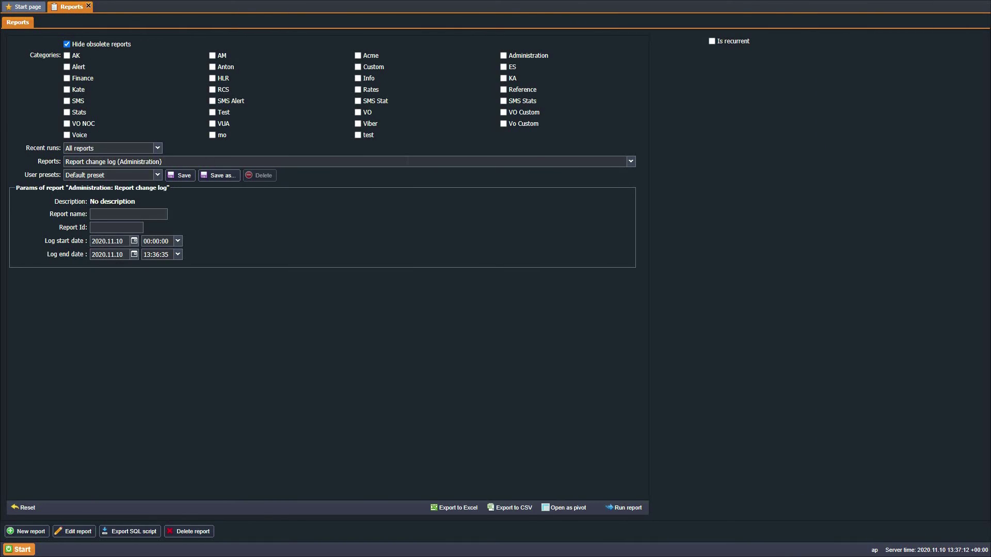
# Step: Select the SMS translation rule change log (Administration) report
pyautogui.click(408, 161)
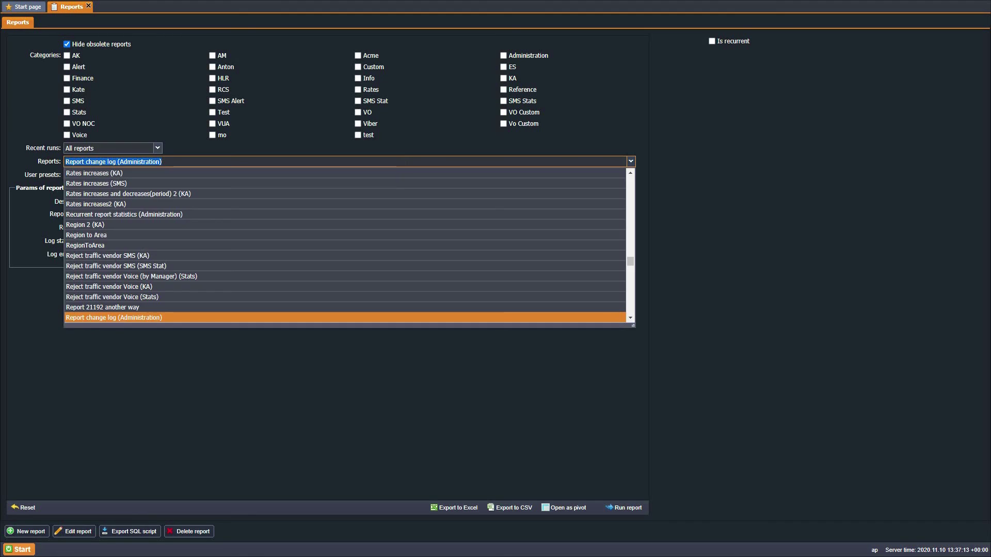
pyautogui.write('SMS translation rule change log (Administration)')
pyautogui.press('Return')
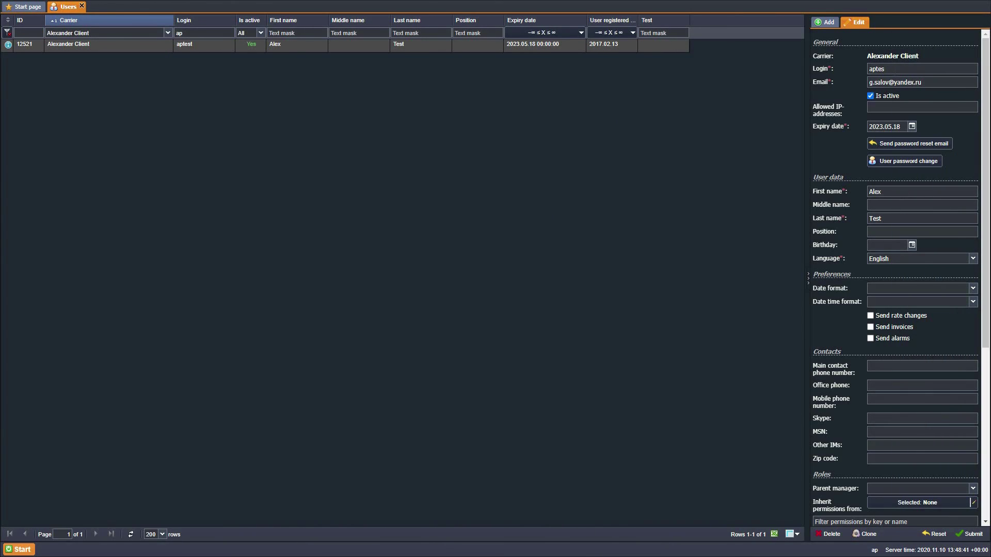
pyautogui.press('BackSpace')
pyautogui.click(965, 539)
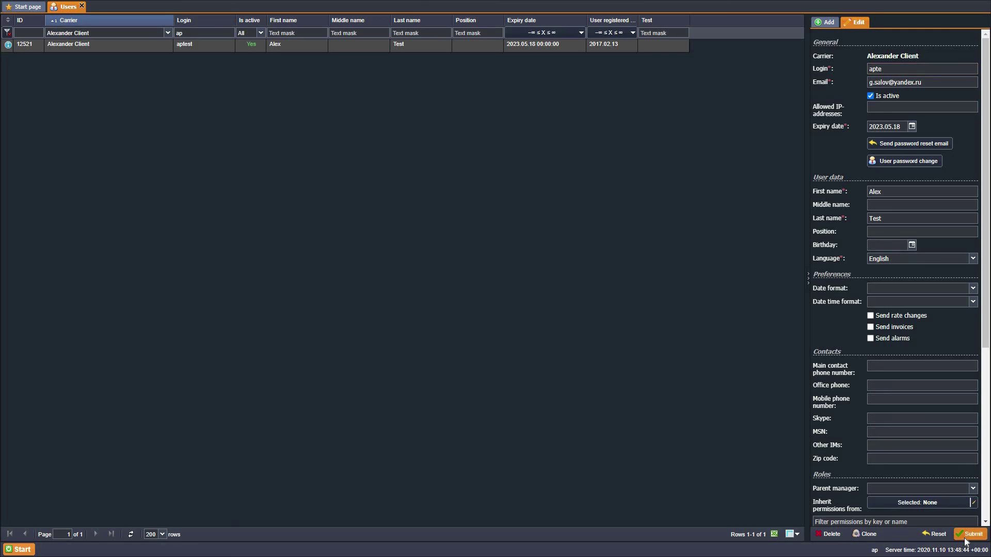